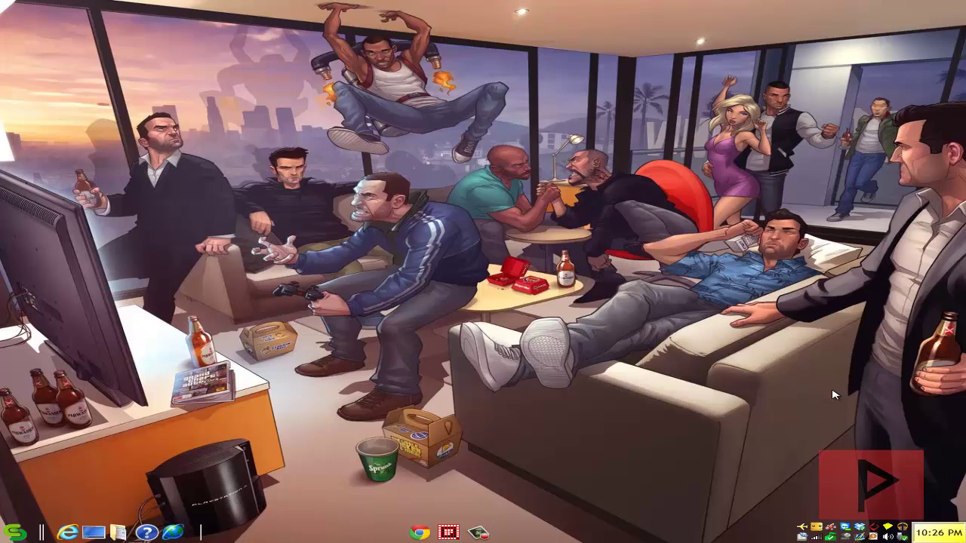
# - View the iCEnhancer 2.1 Final mod page in Chrome, enlarge the red car screenshot, and minimize the browser
pyautogui.click(419, 532)
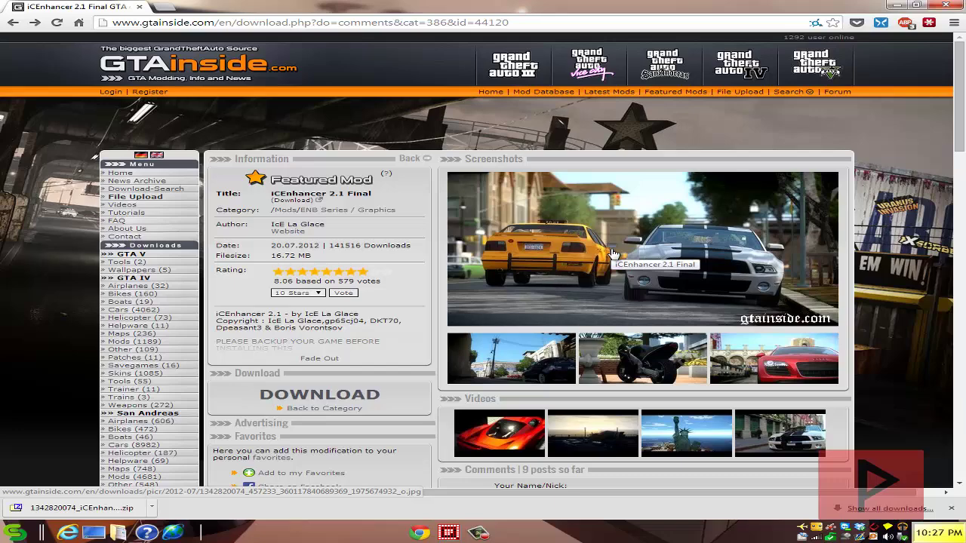
pyautogui.click(760, 366)
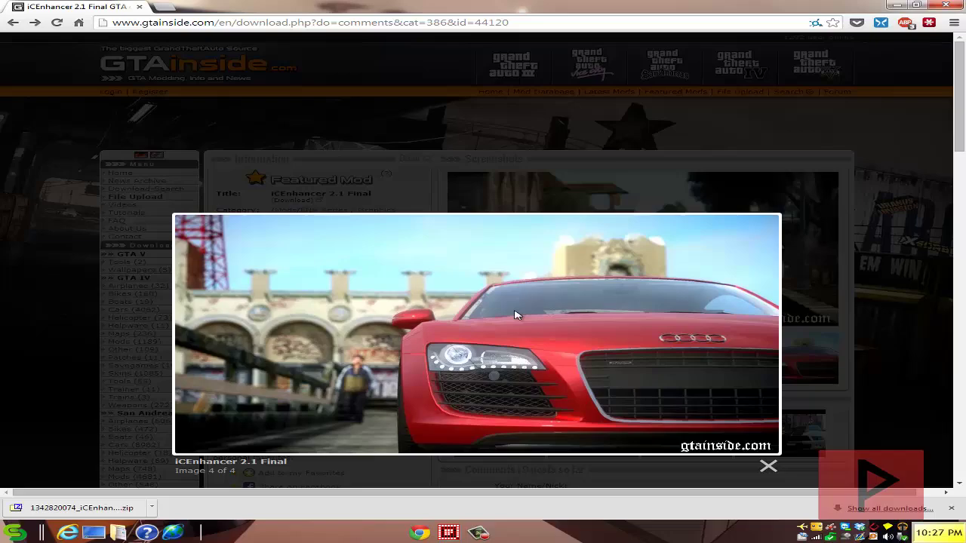
pyautogui.click(768, 466)
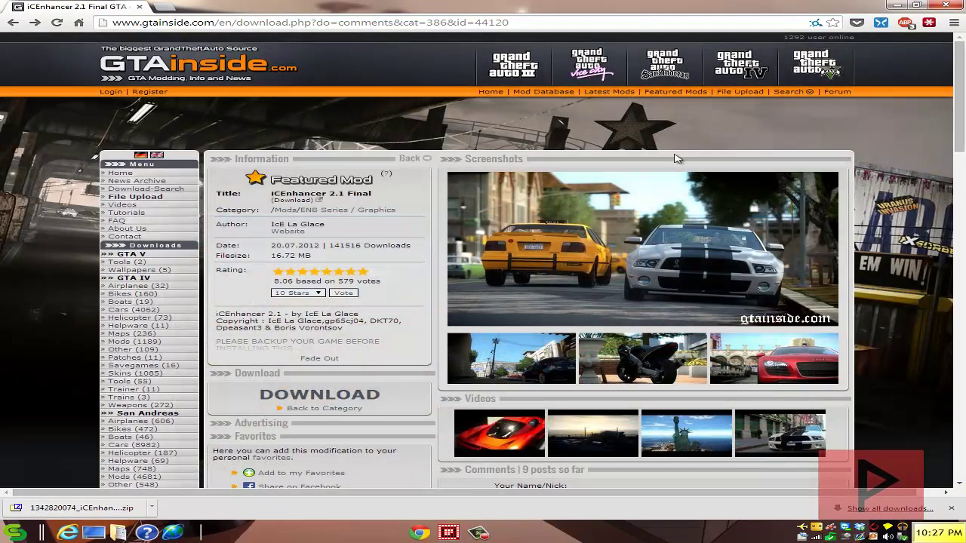
pyautogui.click(890, 4)
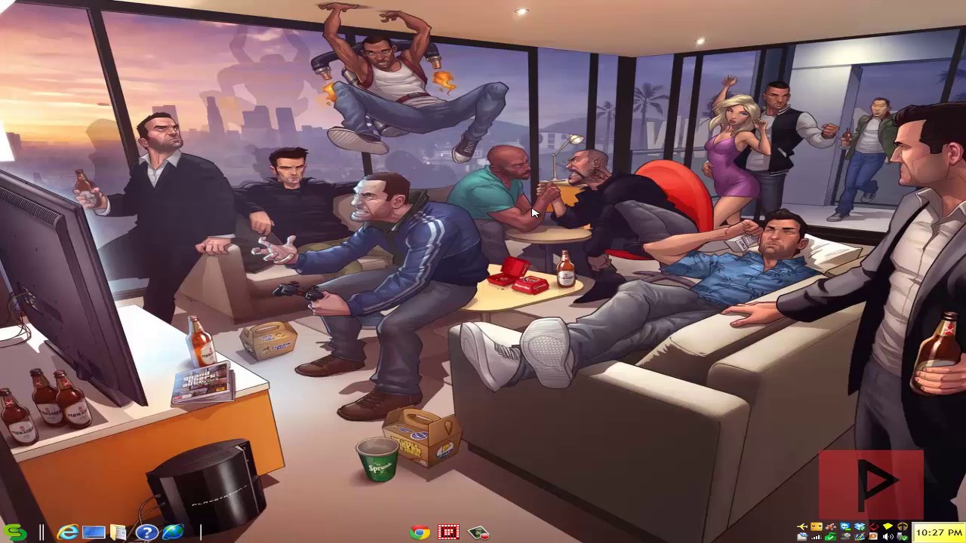
pyautogui.click(448, 533)
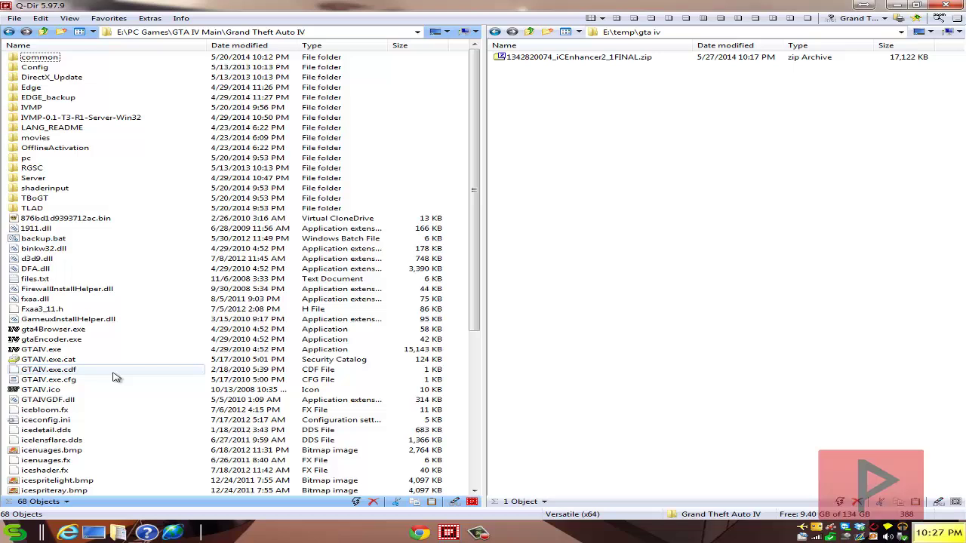
pyautogui.doubleClick(581, 59)
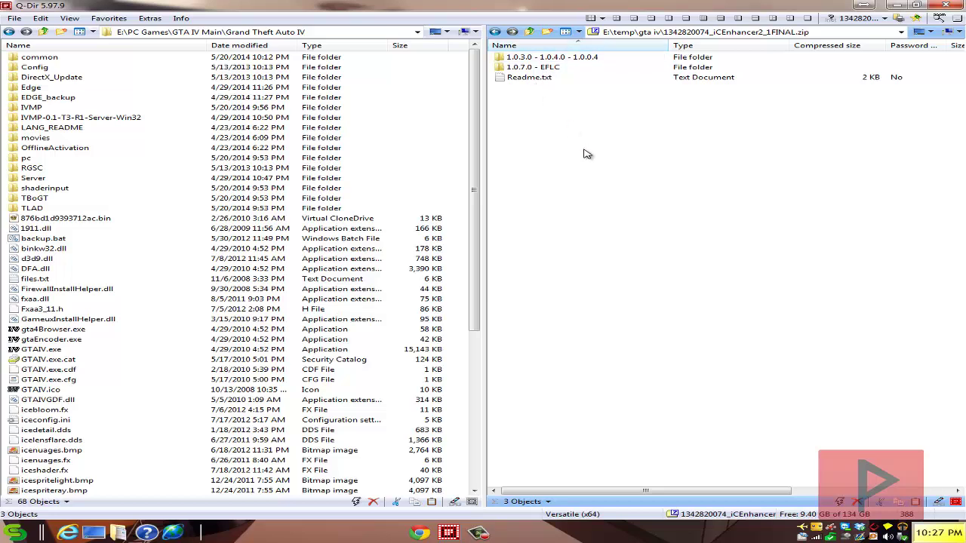
pyautogui.doubleClick(547, 67)
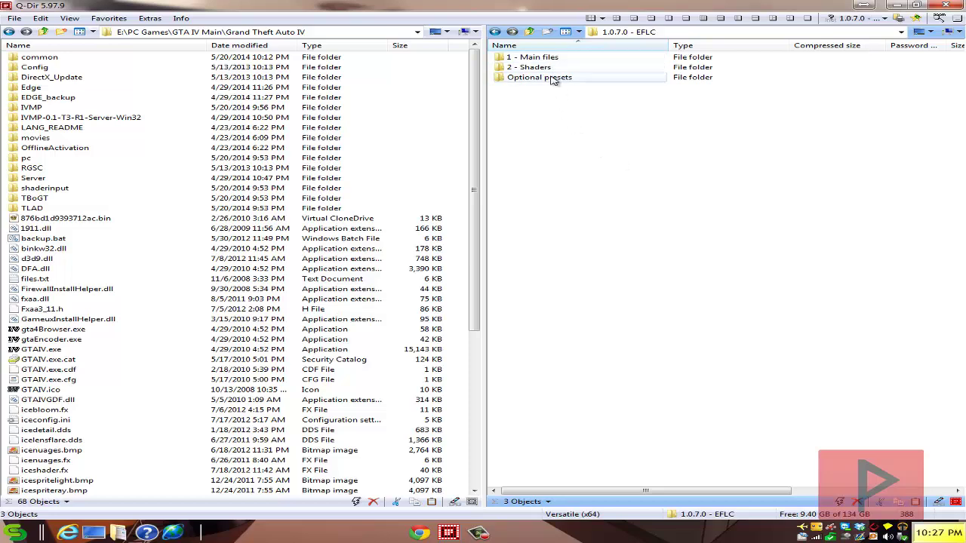
pyautogui.doubleClick(556, 77)
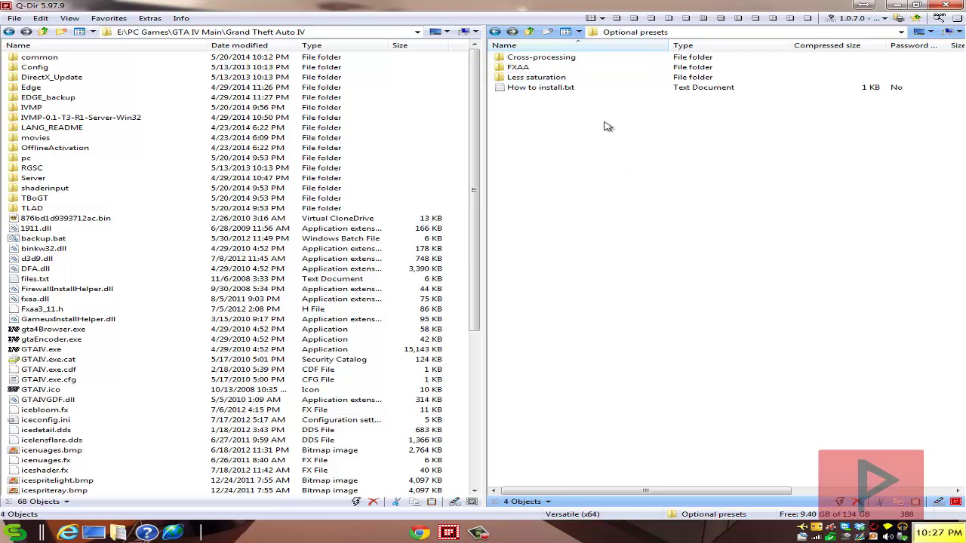
pyautogui.click(496, 33)
# - Copy everything in 1 - Main files to the Grand Theft Auto IV folder, merging folders and replacing all conflicting files
pyautogui.doubleClick(528, 58)
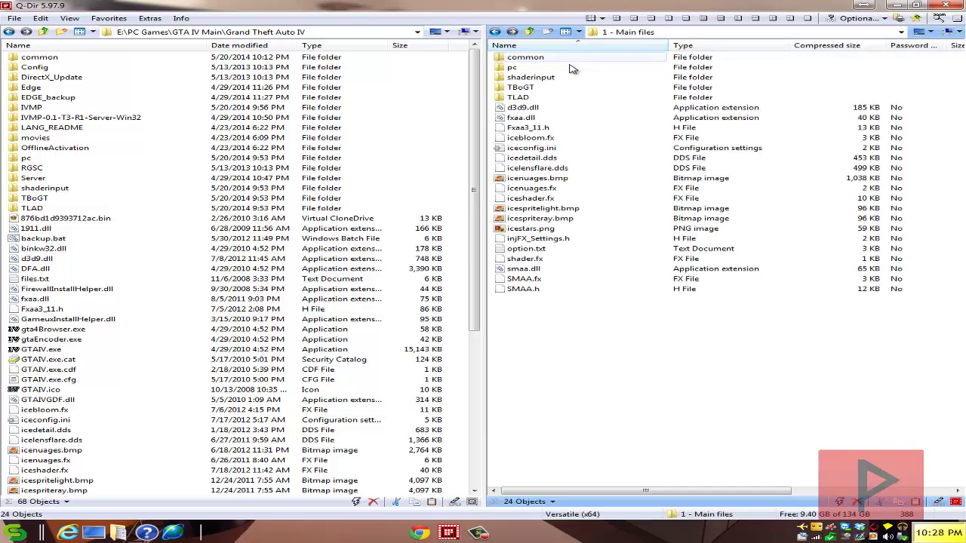
pyautogui.moveTo(606, 358); pyautogui.dragTo(573, 47)
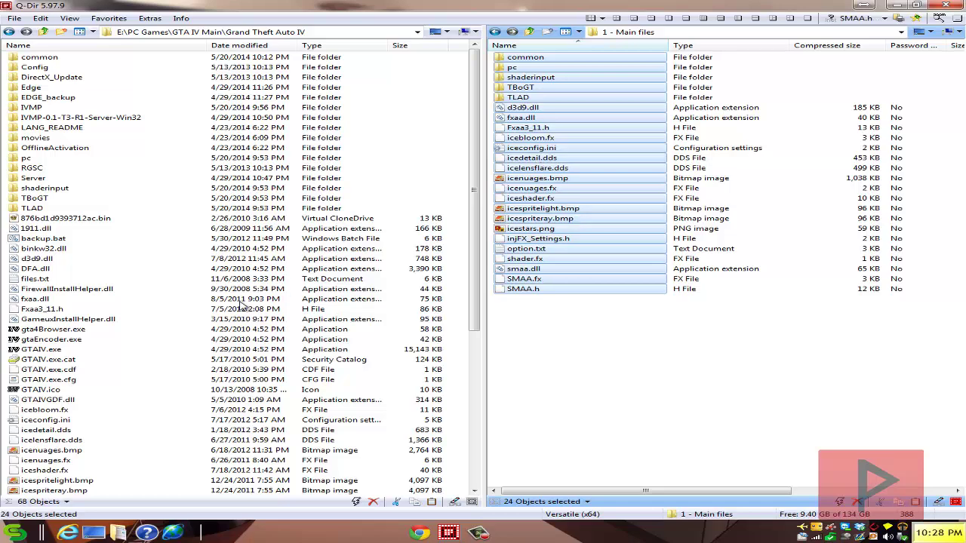
pyautogui.moveTo(526, 258); pyautogui.dragTo(306, 360)
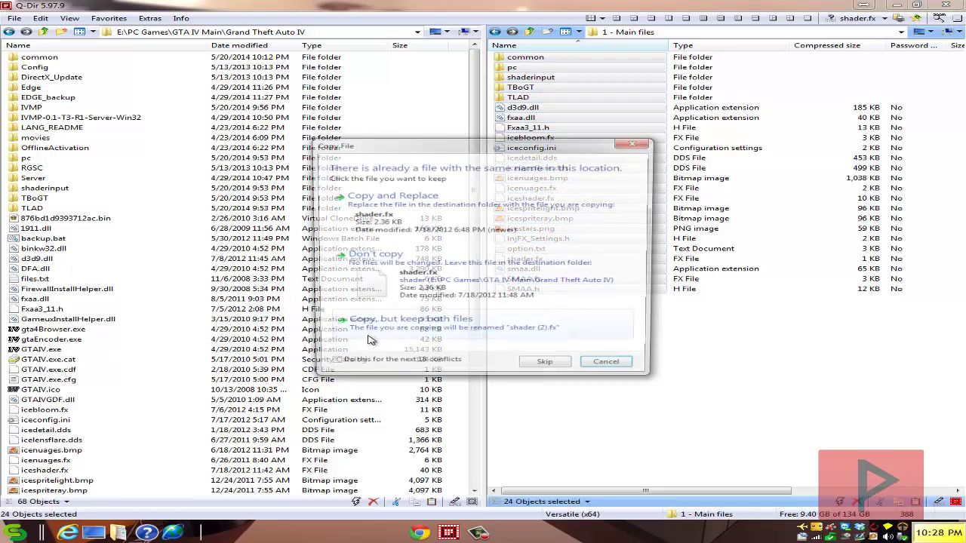
pyautogui.click(407, 366)
pyautogui.click(434, 222)
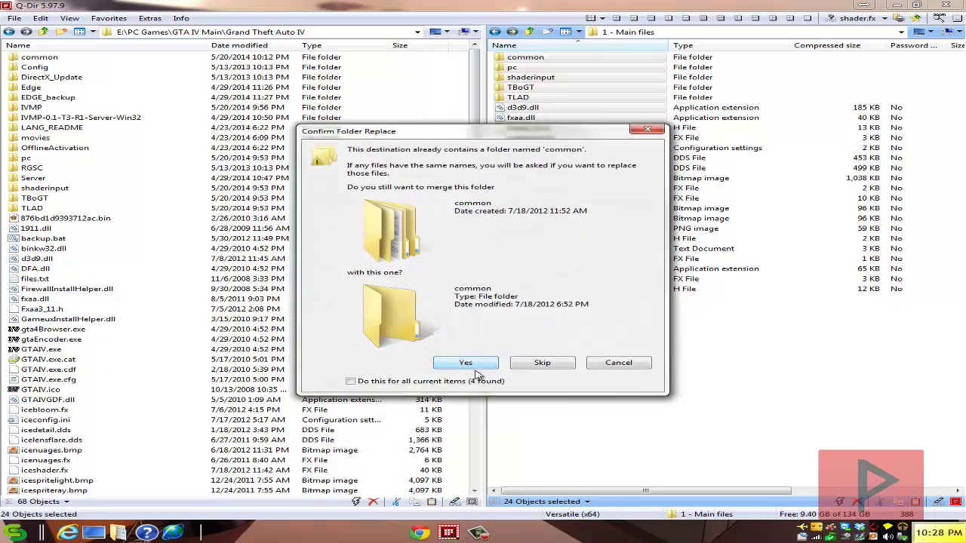
pyautogui.click(465, 363)
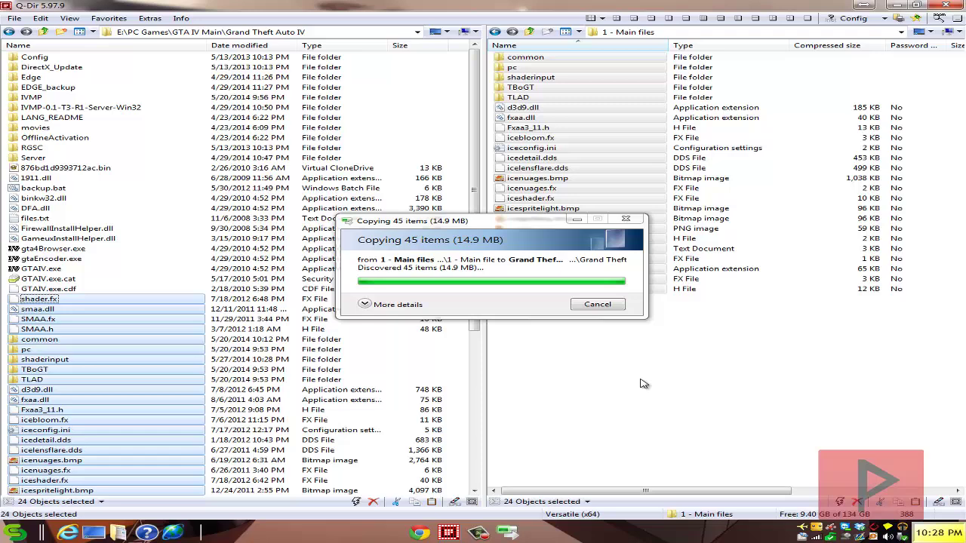
# - Open Shaders.zip from the archive's 2 - Shaders folder and look inside its shaders folder
pyautogui.click(529, 32)
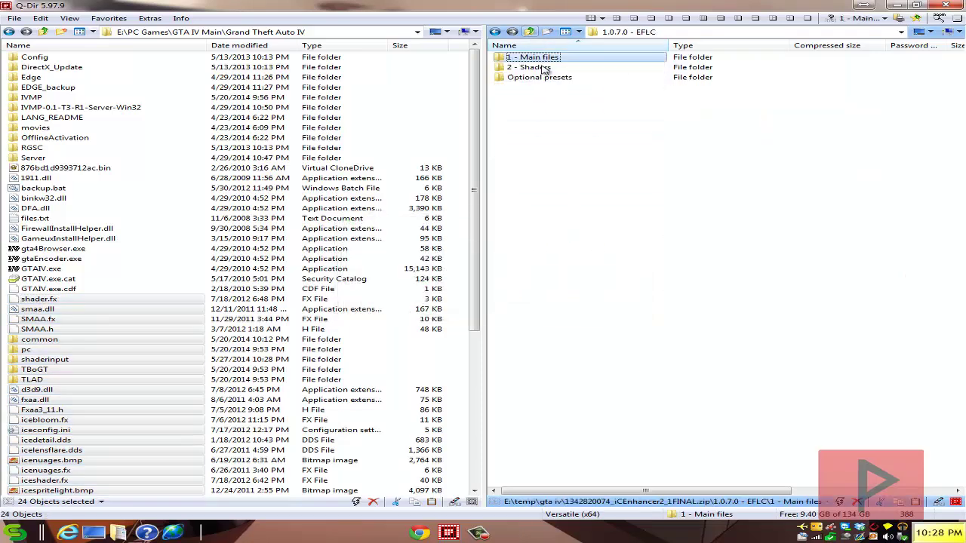
pyautogui.click(543, 68)
pyautogui.doubleClick(545, 69)
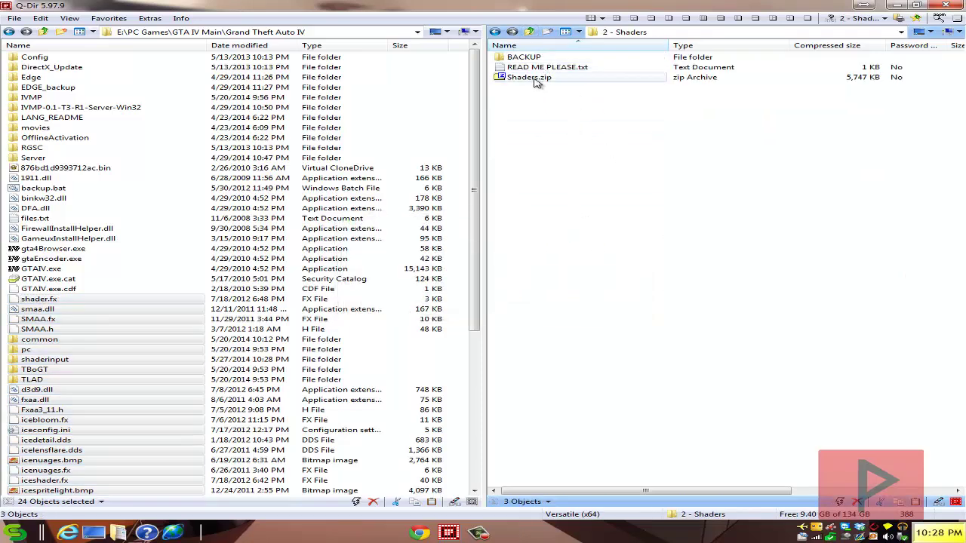
pyautogui.click(531, 80)
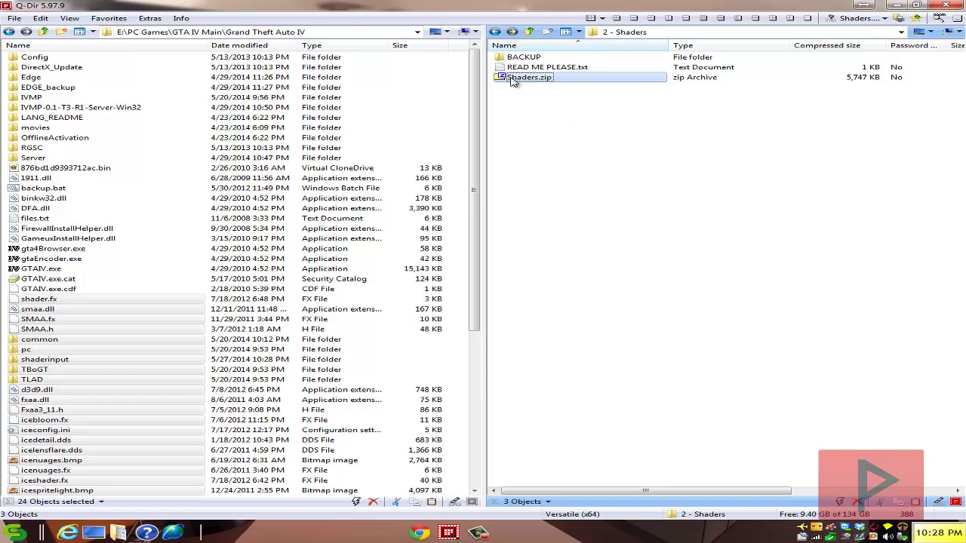
pyautogui.doubleClick(516, 80)
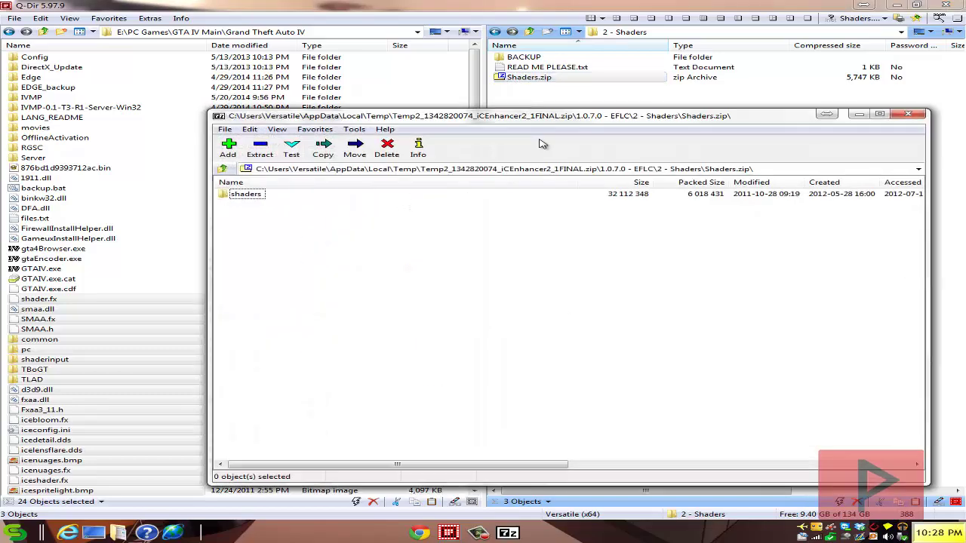
pyautogui.doubleClick(254, 196)
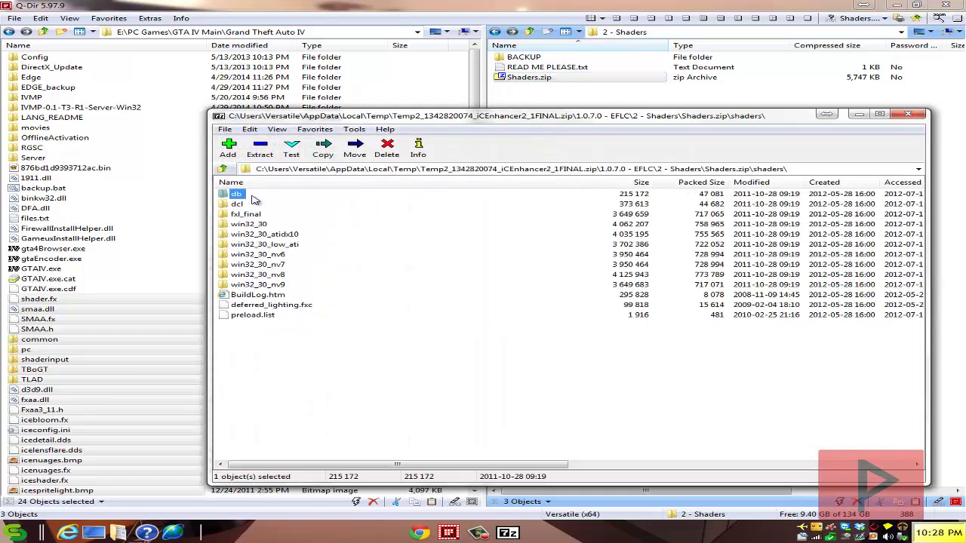
# - Open the common folder inside the Grand Theft Auto IV directory
pyautogui.click(64, 78)
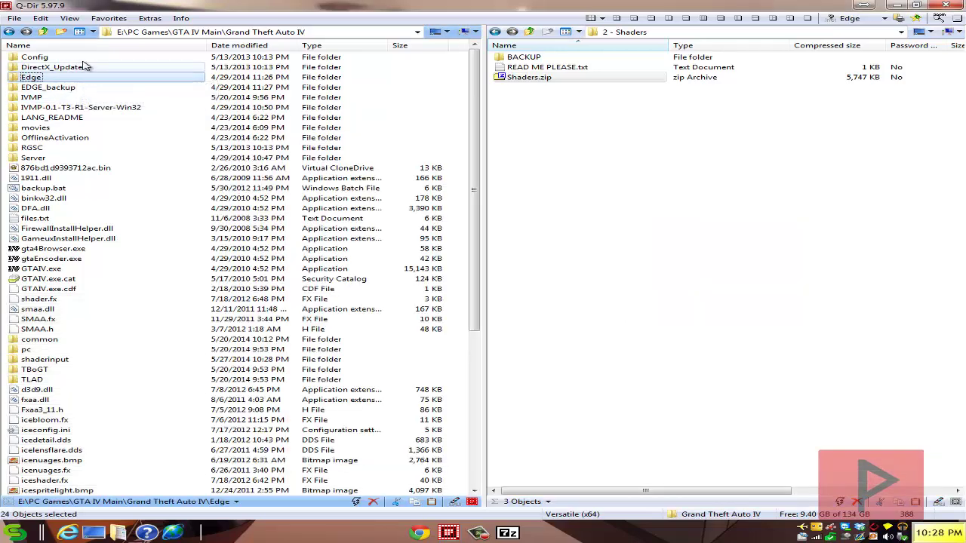
pyautogui.click(76, 48)
pyautogui.doubleClick(69, 58)
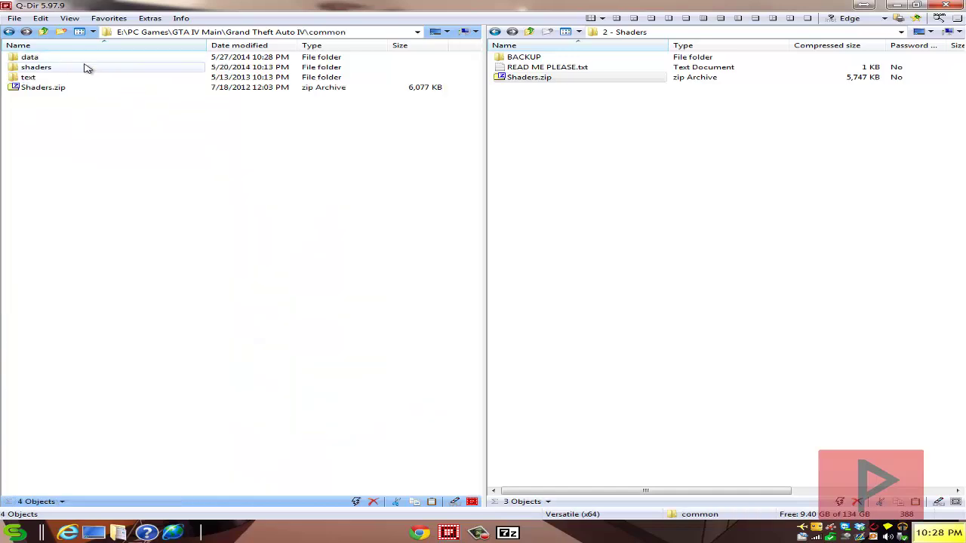
# - Copy the shaders folder from Shaders.zip into the game's common folder, merging folders and replacing all conflicting files
pyautogui.click(507, 533)
pyautogui.click(223, 169)
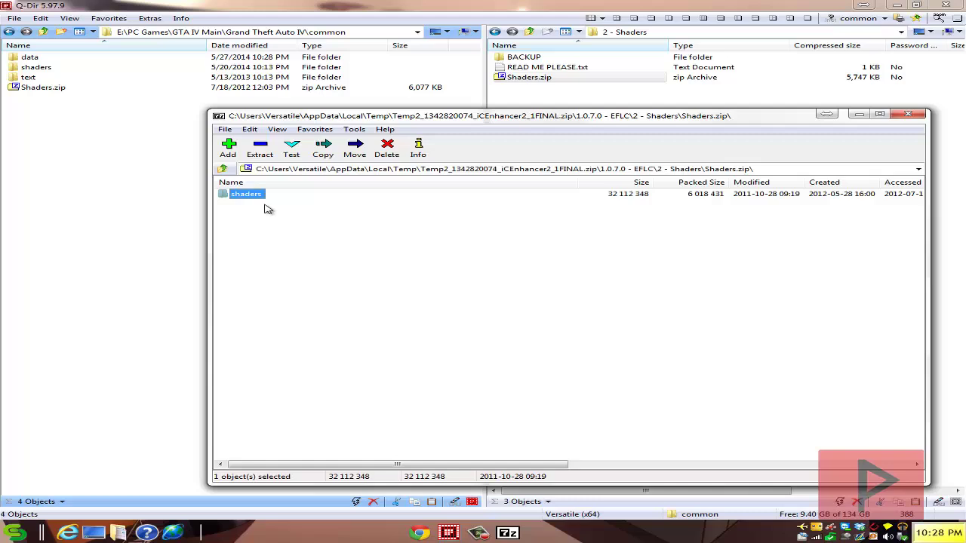
pyautogui.moveTo(253, 198); pyautogui.dragTo(99, 198)
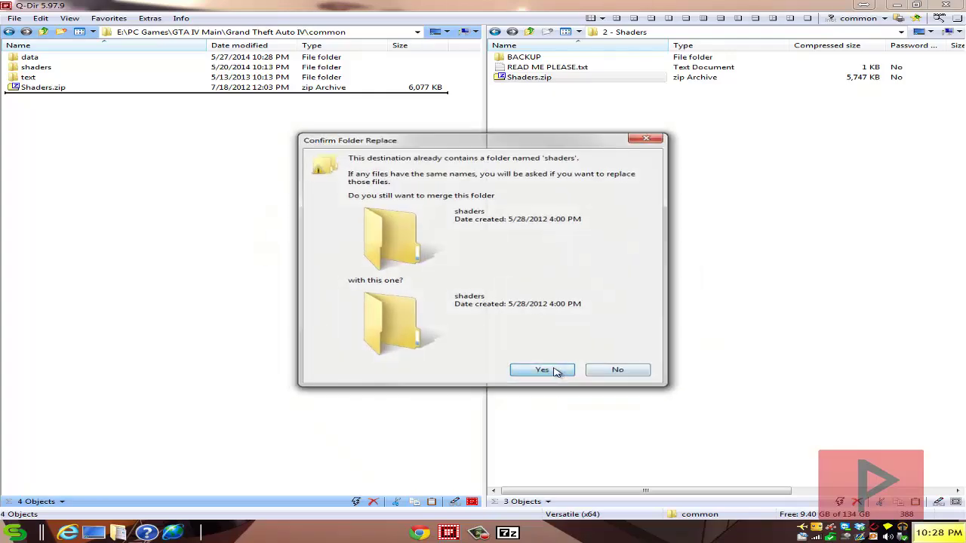
pyautogui.click(554, 370)
pyautogui.click(431, 372)
pyautogui.click(448, 215)
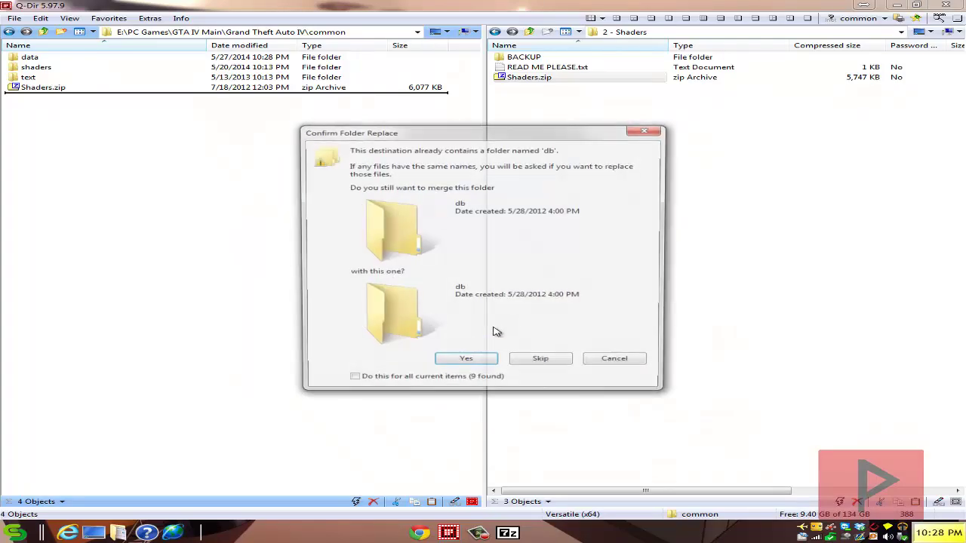
pyautogui.click(466, 363)
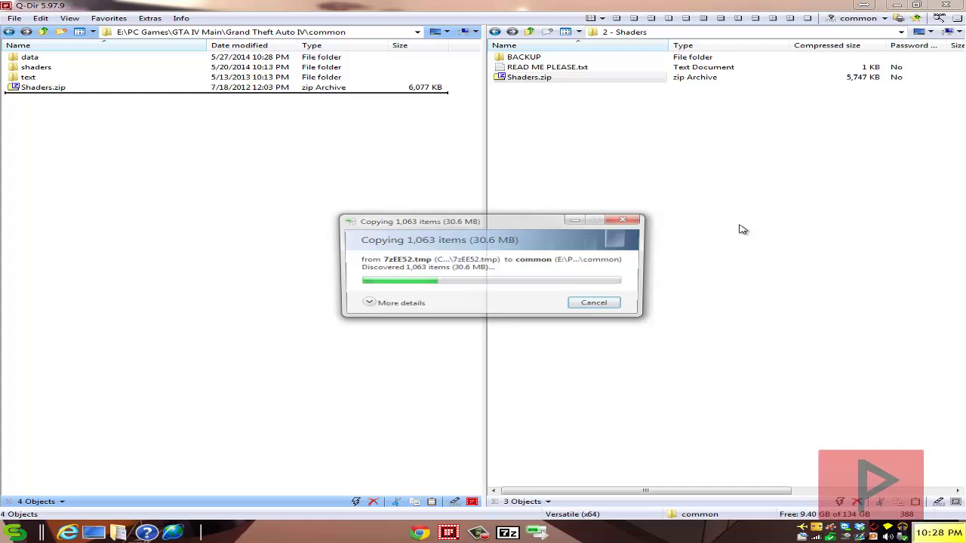
# - Read How to install.txt in Optional presets, check the Cross-processing folder, and return to the 1.0.7.0 - EFLC folder
pyautogui.click(529, 32)
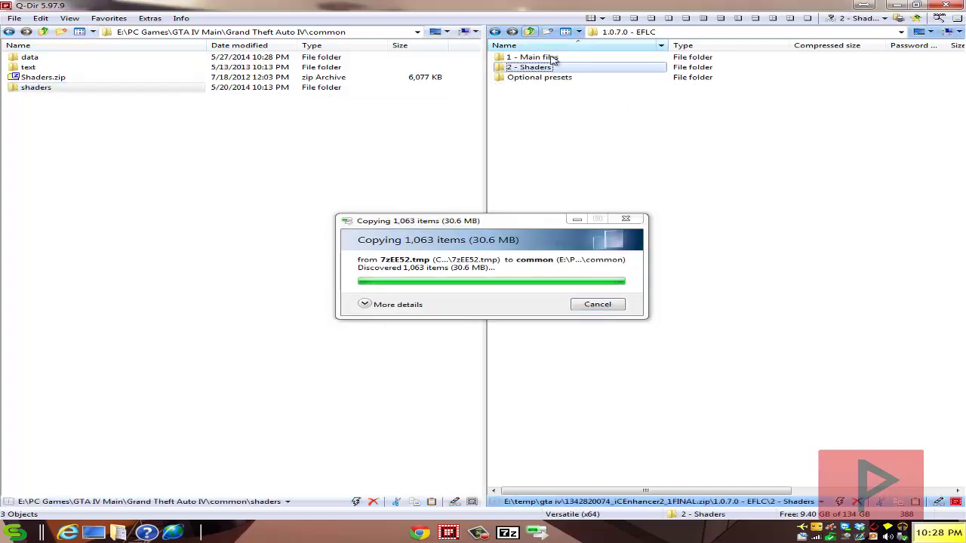
pyautogui.doubleClick(565, 79)
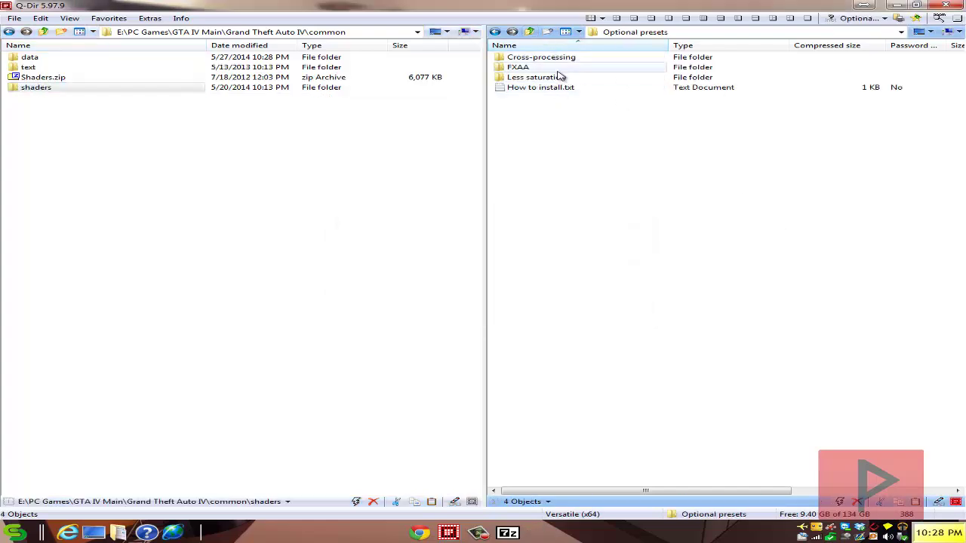
pyautogui.doubleClick(566, 88)
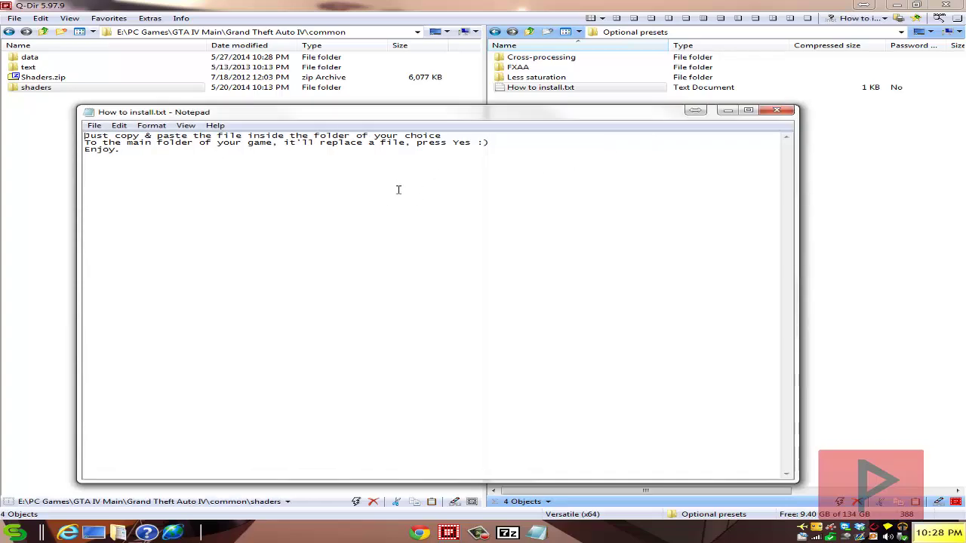
pyautogui.click(776, 110)
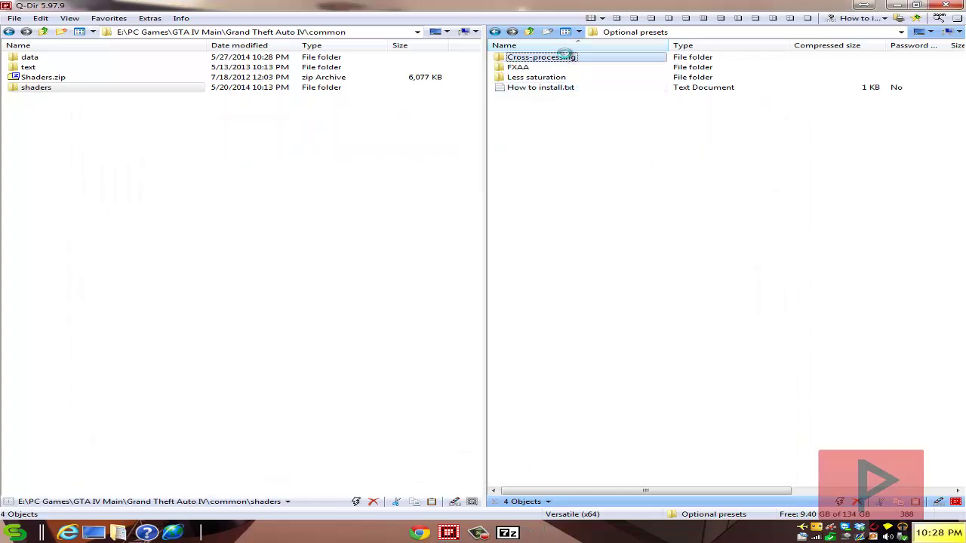
pyautogui.doubleClick(558, 57)
pyautogui.click(530, 33)
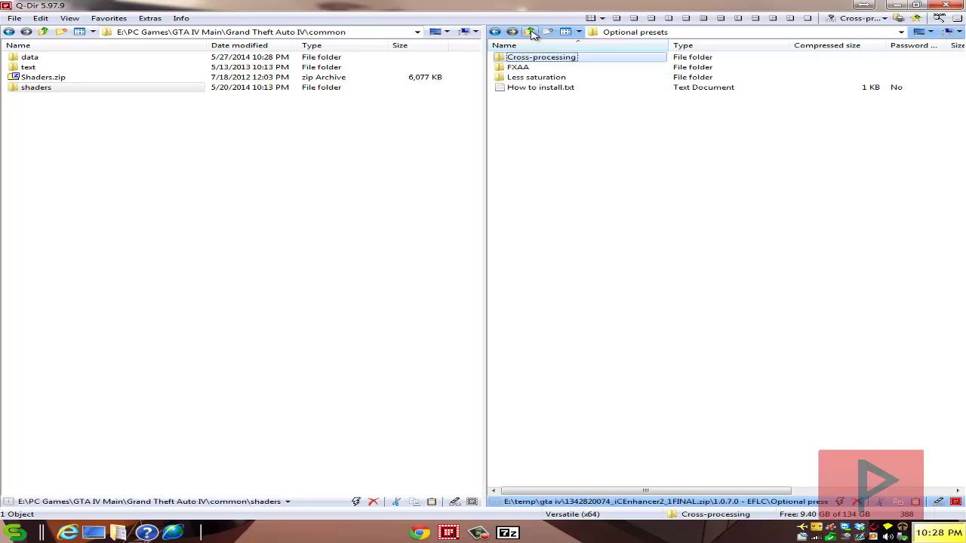
pyautogui.click(530, 32)
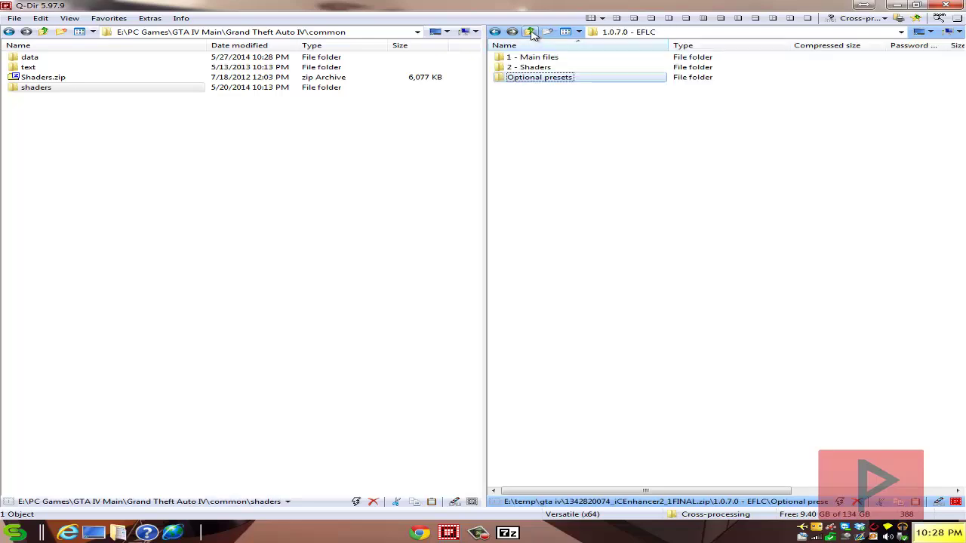
# - Return from common to the main Grand Theft Auto IV folder, and close the file manager and the Shaders.zip archive window
pyautogui.click(105, 195)
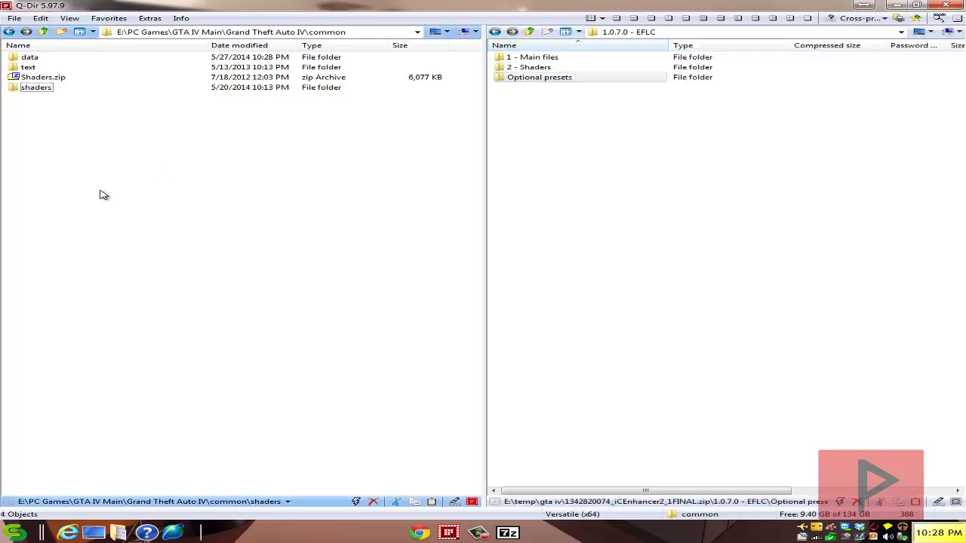
pyautogui.click(45, 33)
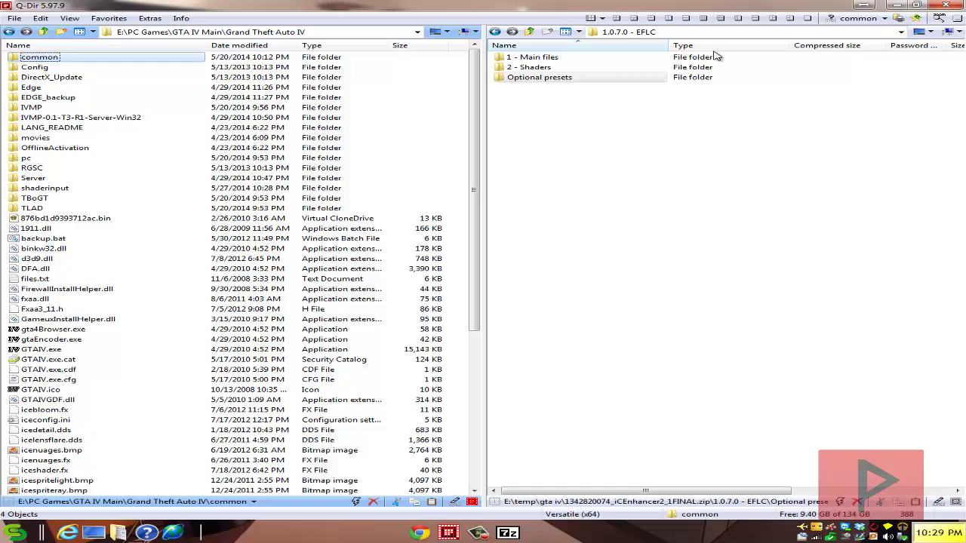
pyautogui.click(913, 6)
pyautogui.moveTo(633, 114); pyautogui.dragTo(523, 176)
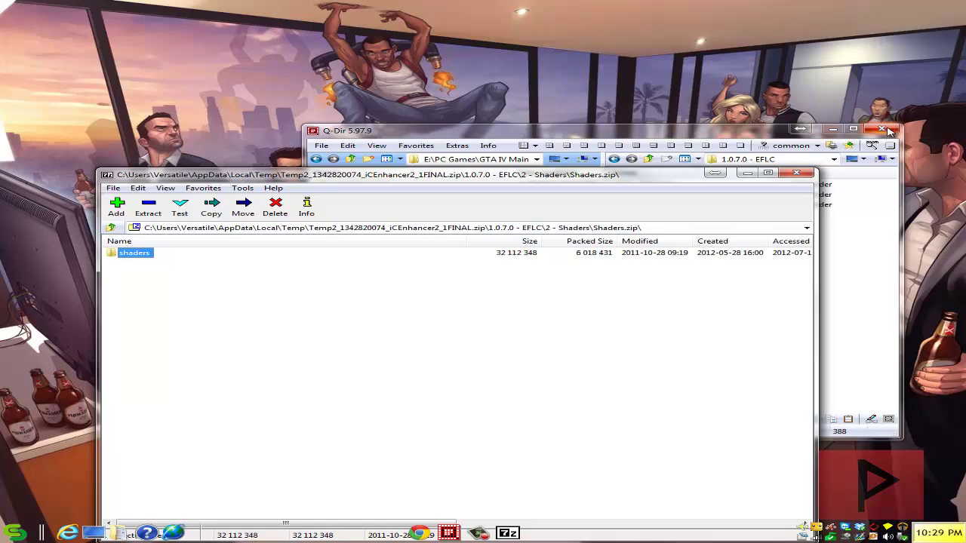
pyautogui.click(883, 130)
pyautogui.moveTo(653, 178); pyautogui.dragTo(614, 155)
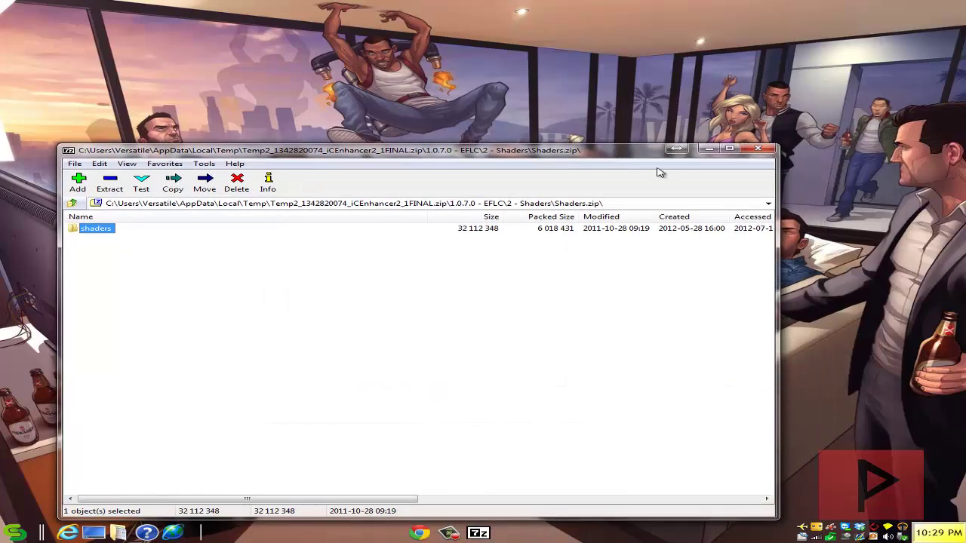
pyautogui.click(757, 150)
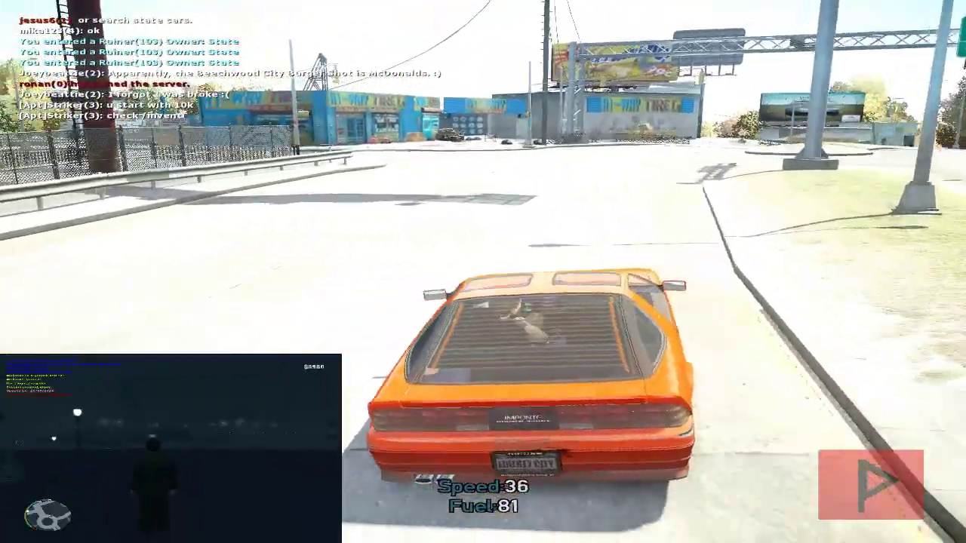
pyautogui.press('w')
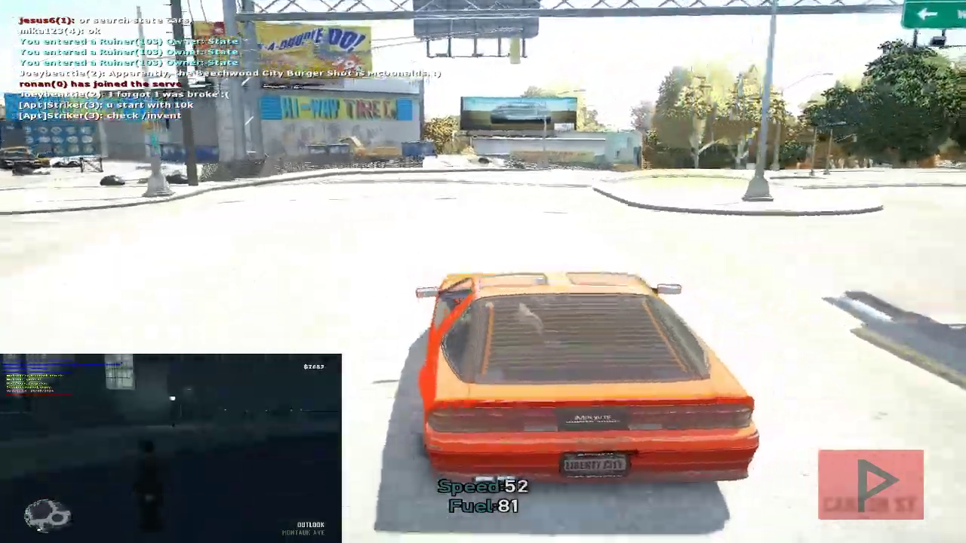
pyautogui.press('d')
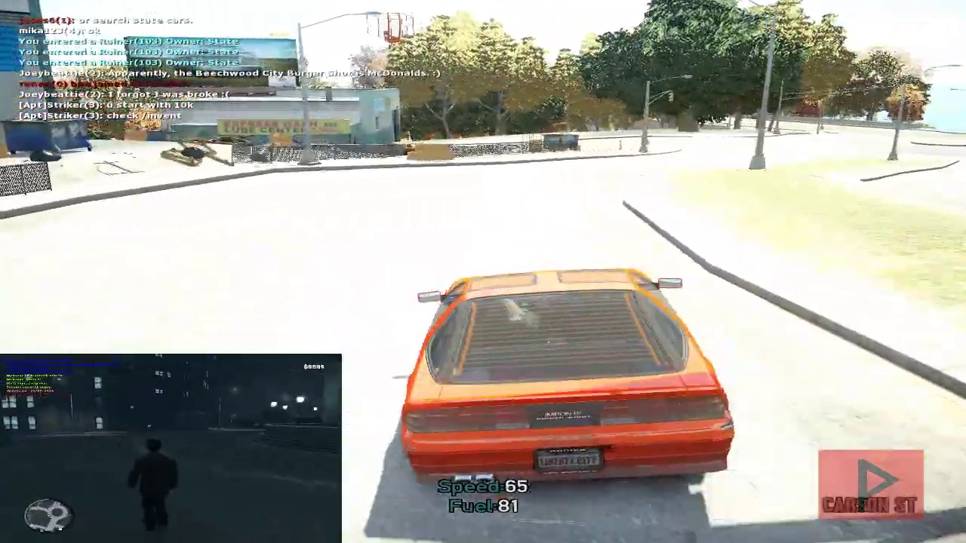
pyautogui.press('w')
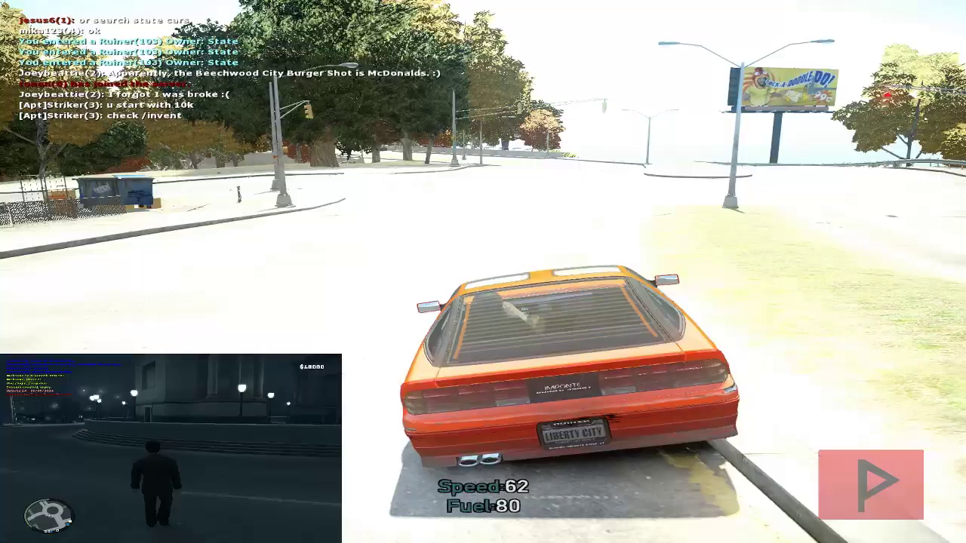
pyautogui.press('d')
pyautogui.press('w')
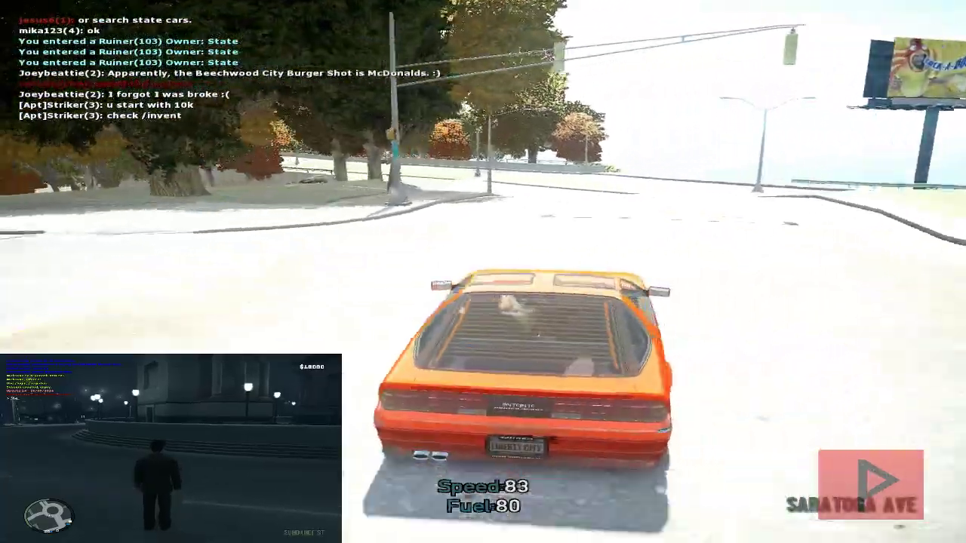
pyautogui.press('d')
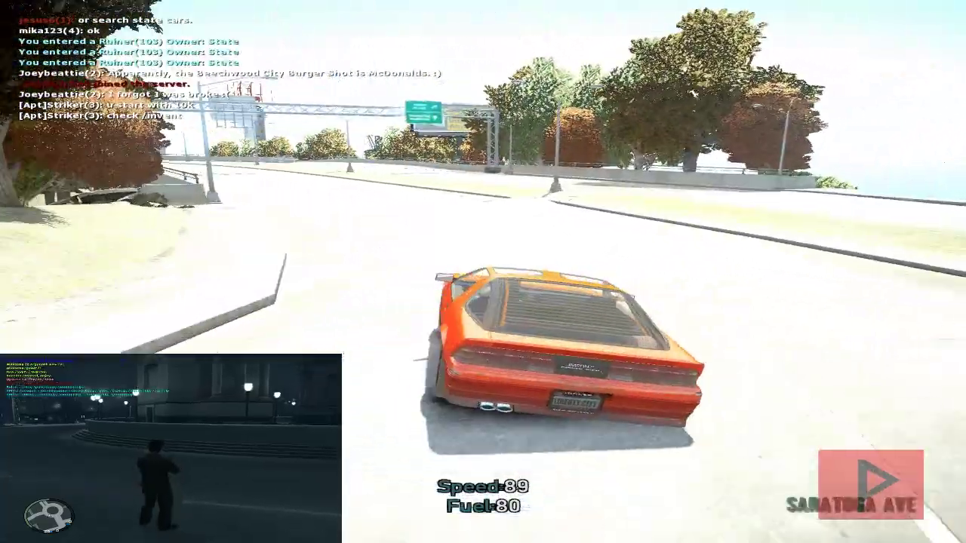
pyautogui.press('a')
pyautogui.press('w')
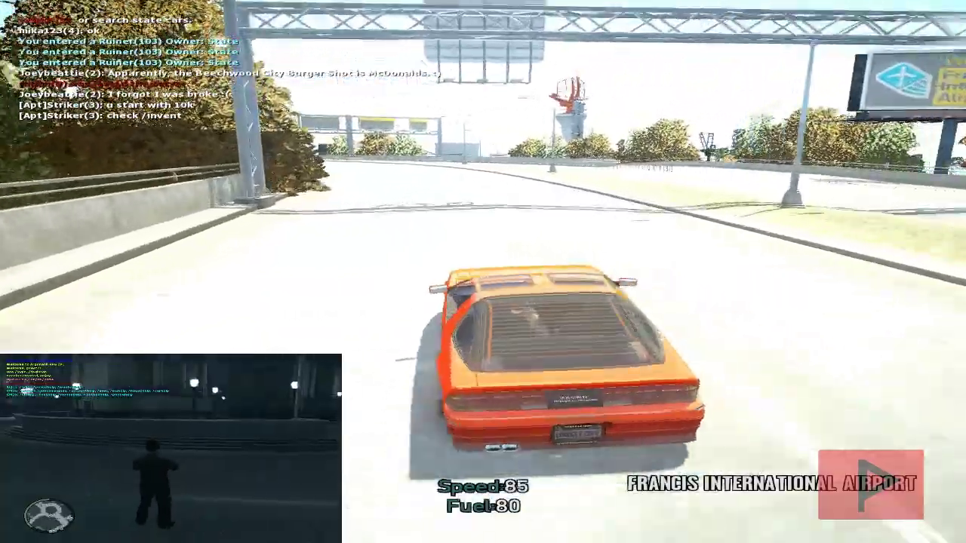
pyautogui.press('w')
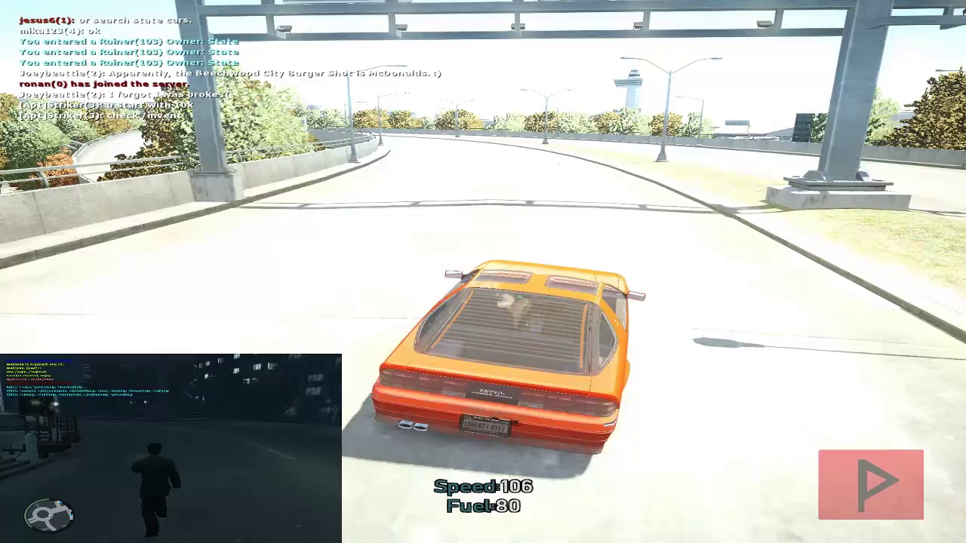
pyautogui.press('a')
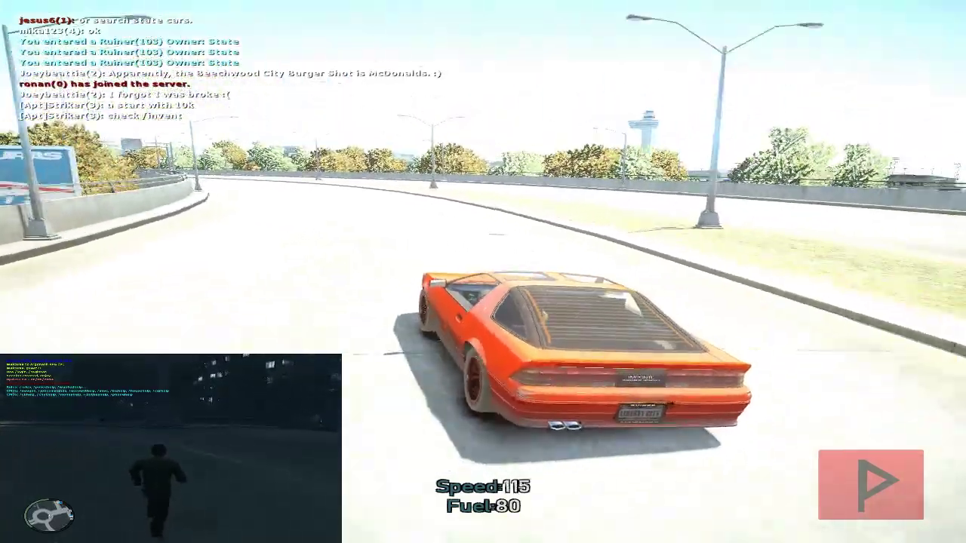
pyautogui.press('w')
pyautogui.press('a')
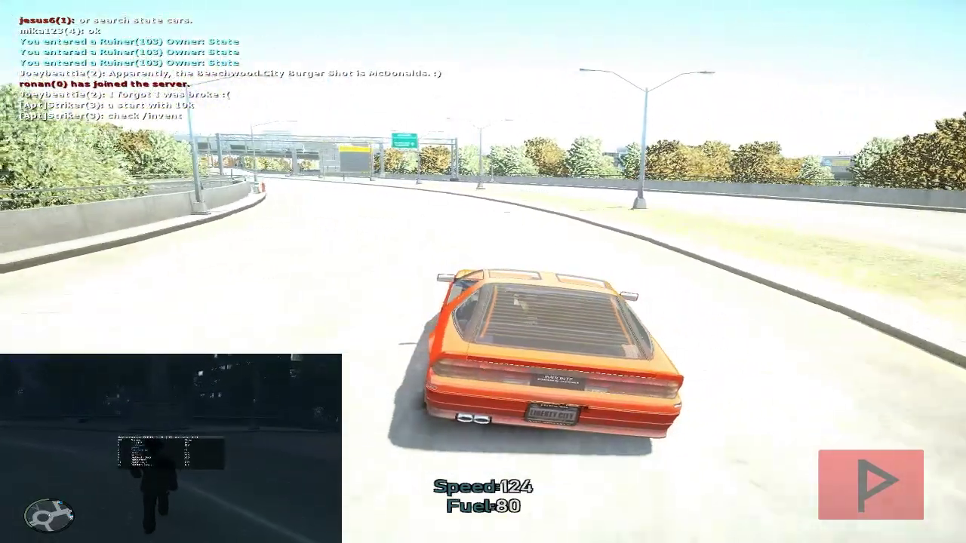
pyautogui.press('a')
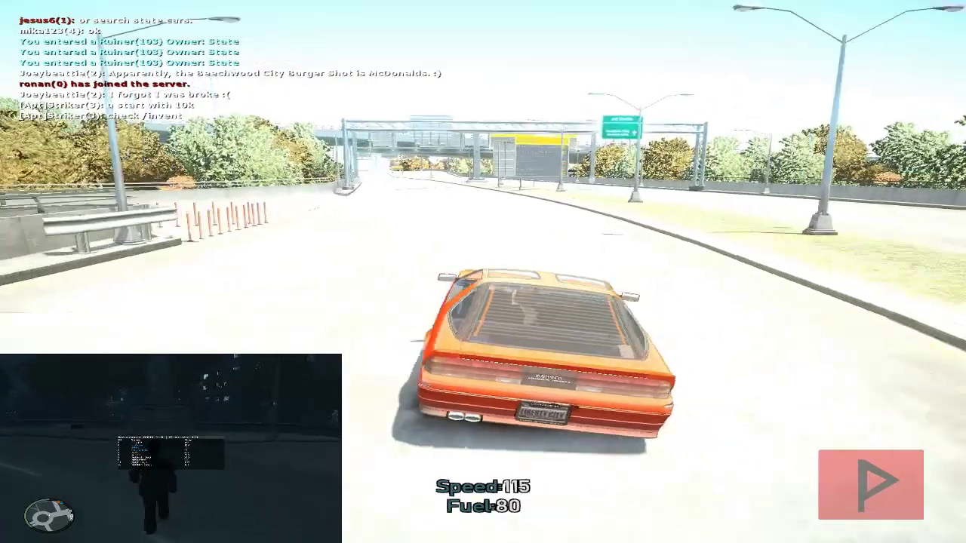
pyautogui.press('d')
pyautogui.press('a')
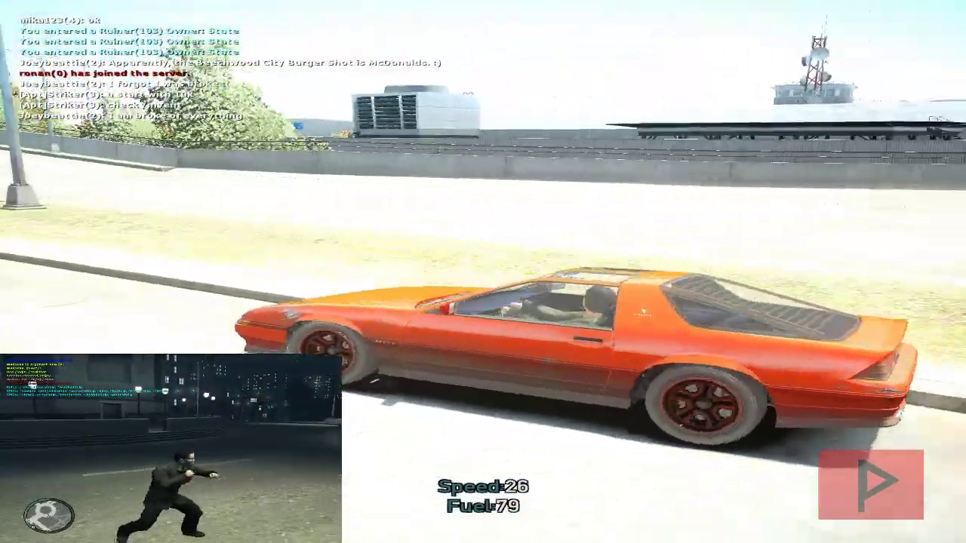
pyautogui.press('f')
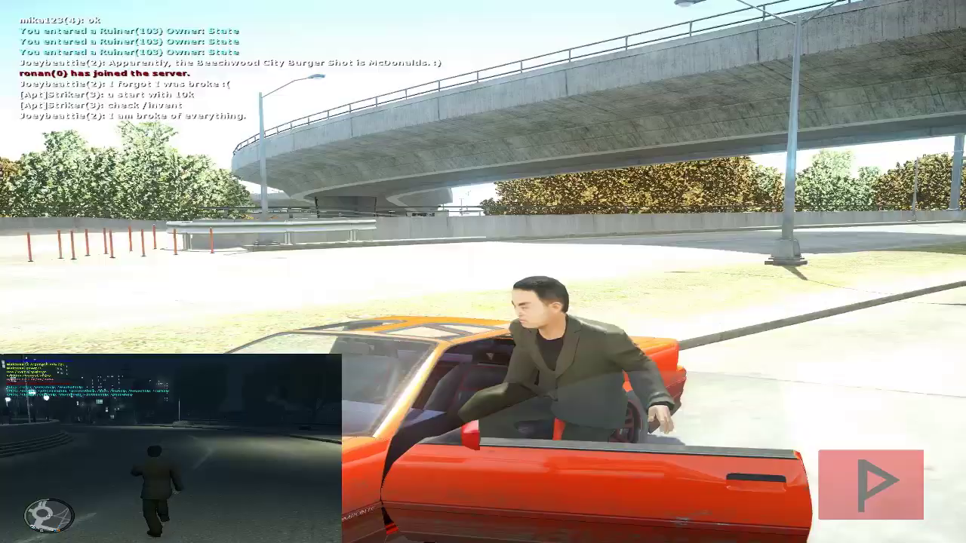
pyautogui.press('w')
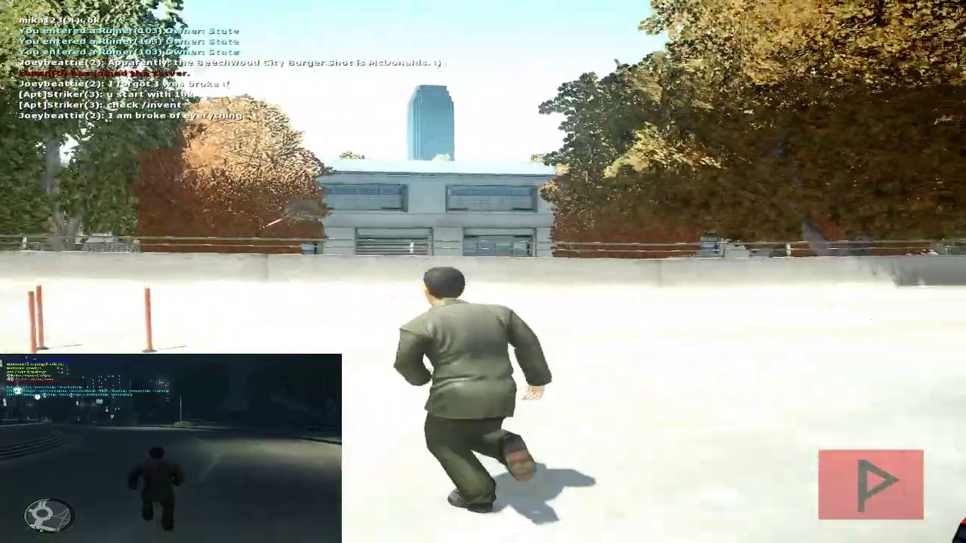